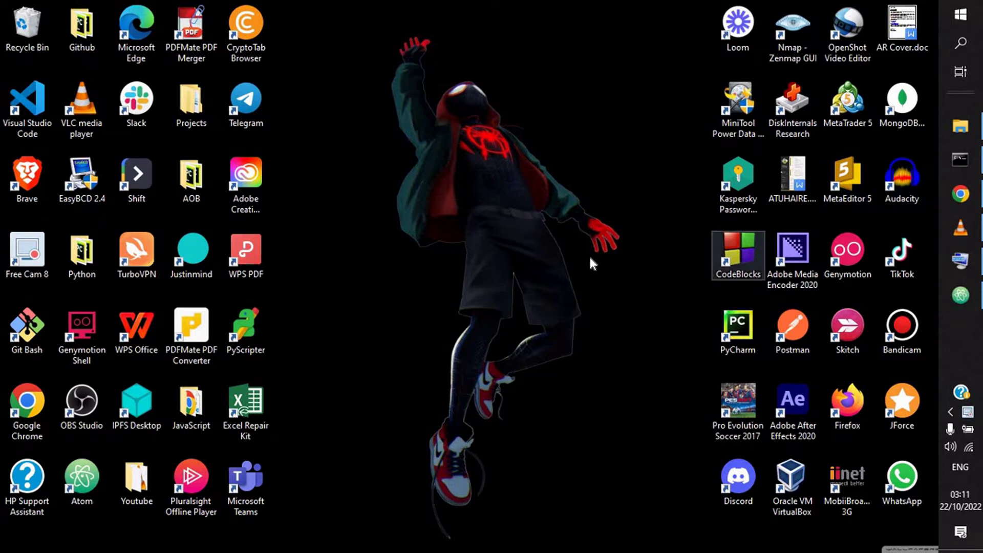
# Step: Restore the Google Chrome window from the taskbar to show its new tab page
pyautogui.click(961, 194)
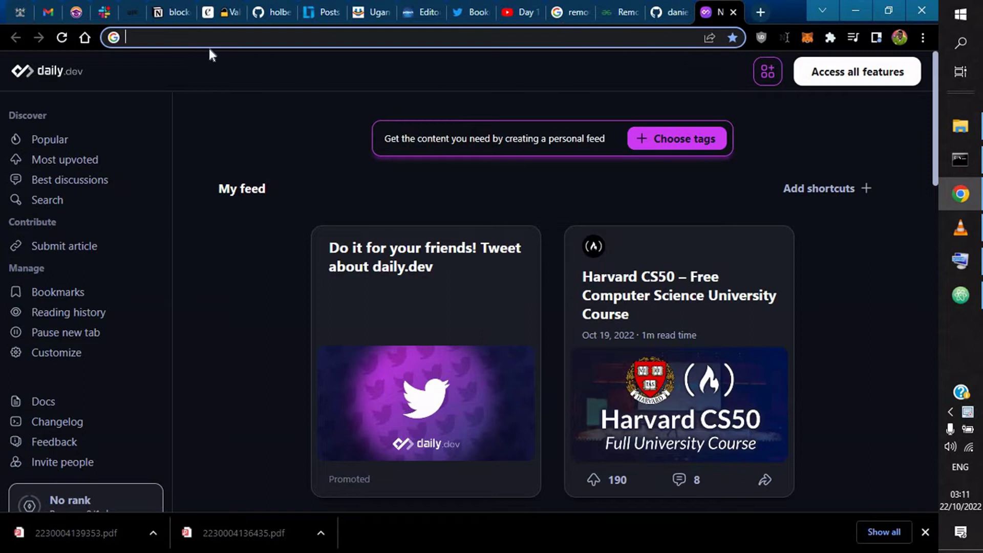
# Step: Go to ursb.go.ug by entering 'ursb' and accepting the autocompleted address
pyautogui.moveTo(779, 245)
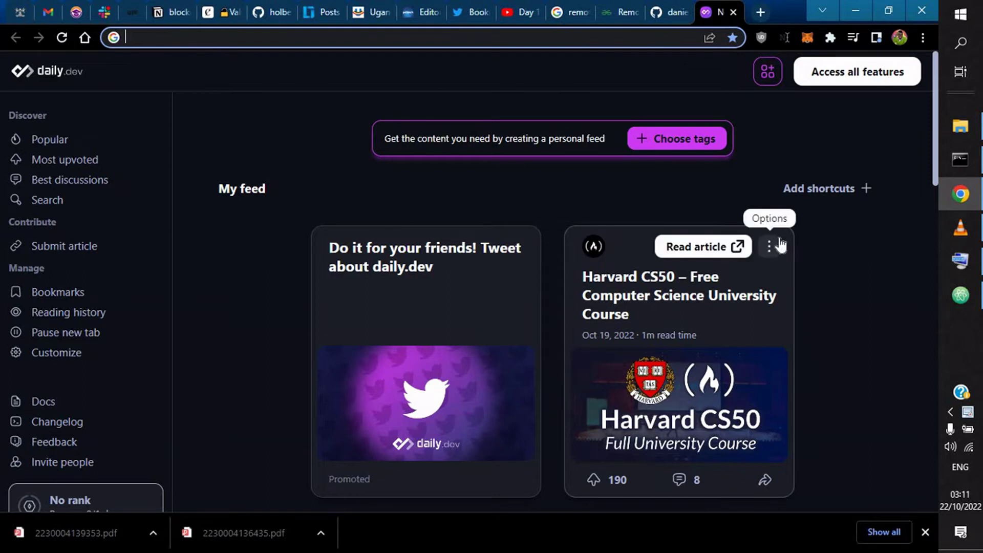
pyautogui.write('urs')
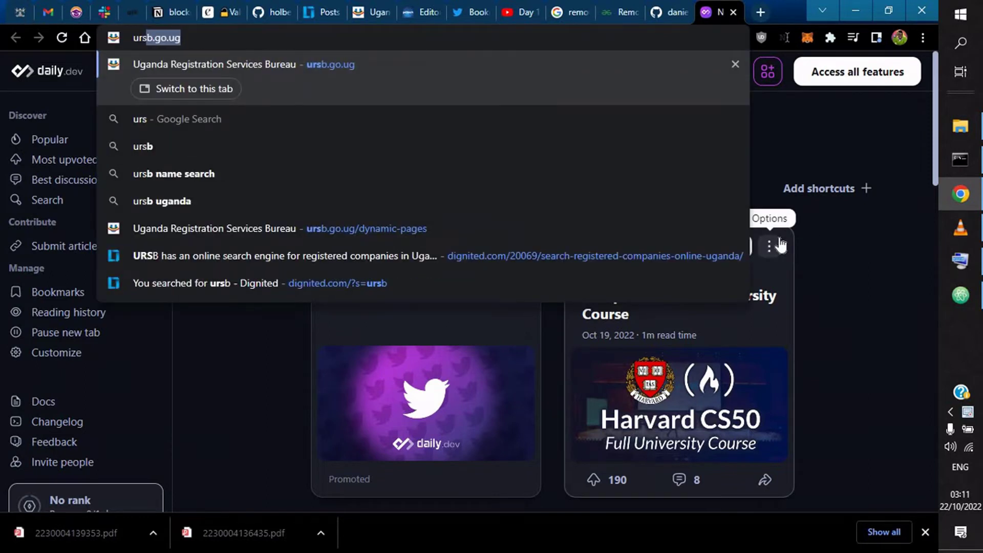
pyautogui.write('b.go.ug')
pyautogui.press('Right')
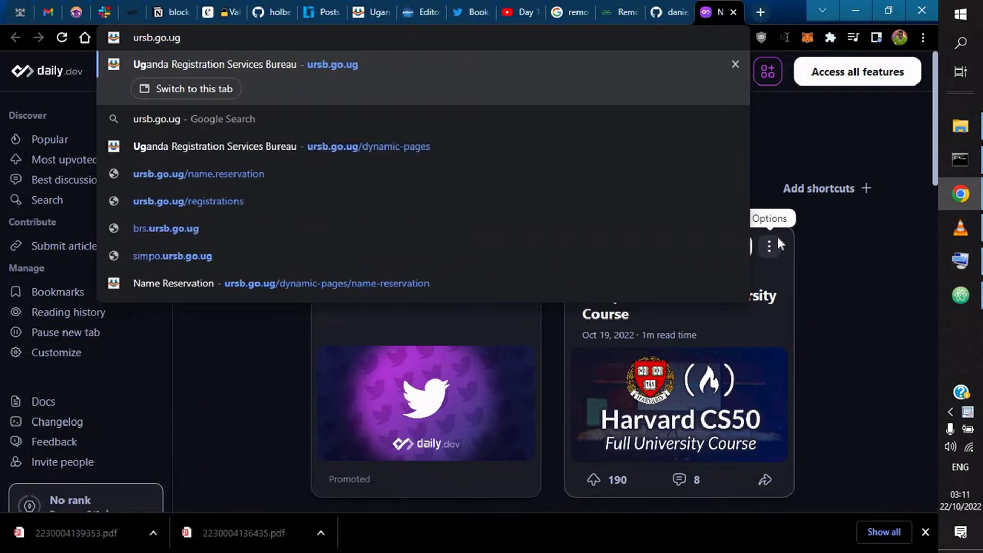
pyautogui.press('Return')
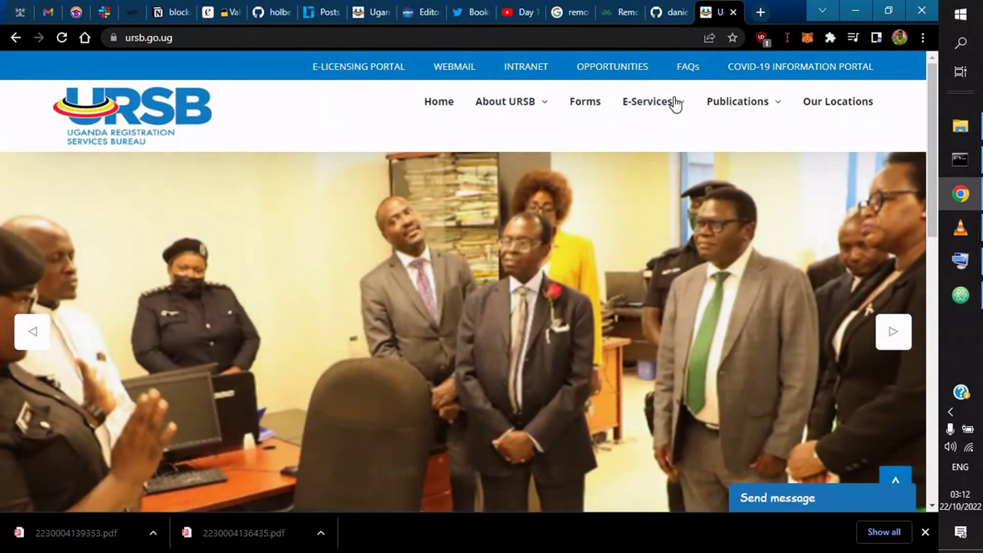
# Step: Open Name Search under E-Services > Business/Company Registration
pyautogui.moveTo(647, 111)
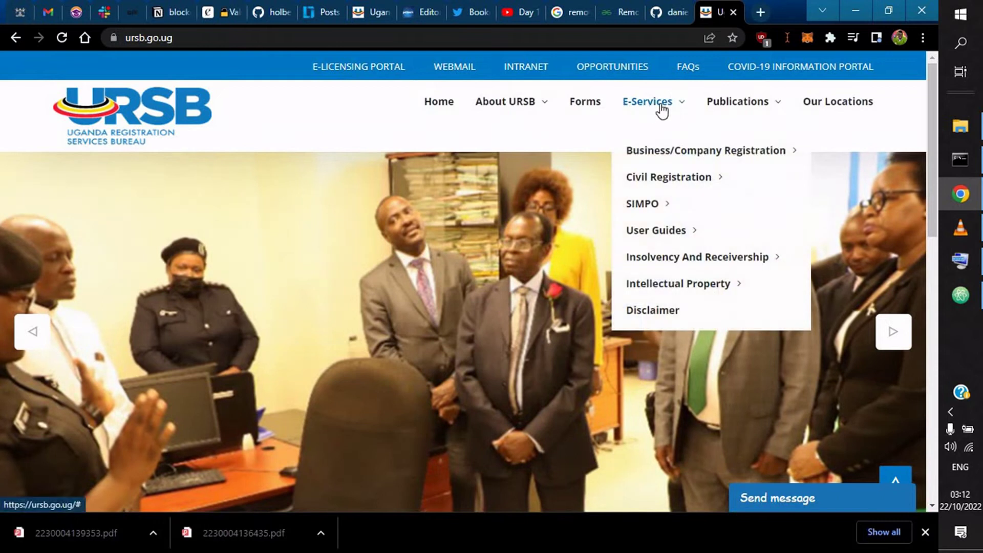
pyautogui.moveTo(683, 159)
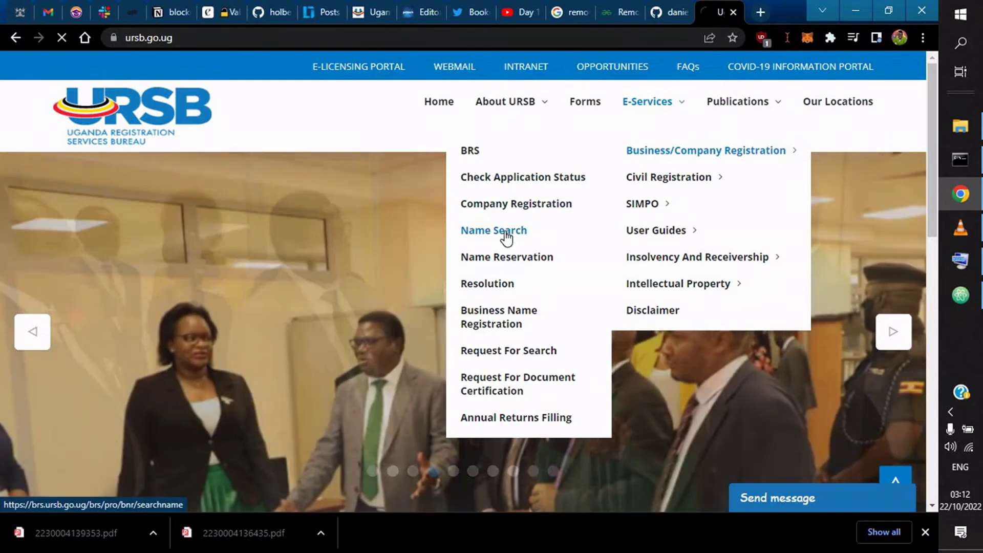
pyautogui.click(506, 233)
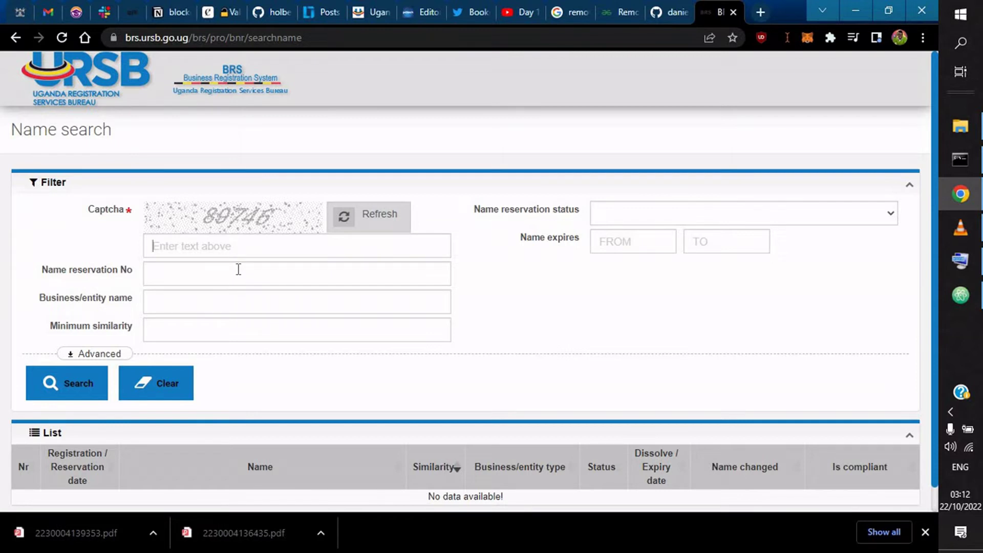
# Step: Enter the captcha answer and business name 'ebenezer', then run the name search
pyautogui.write('80746')
pyautogui.click(170, 278)
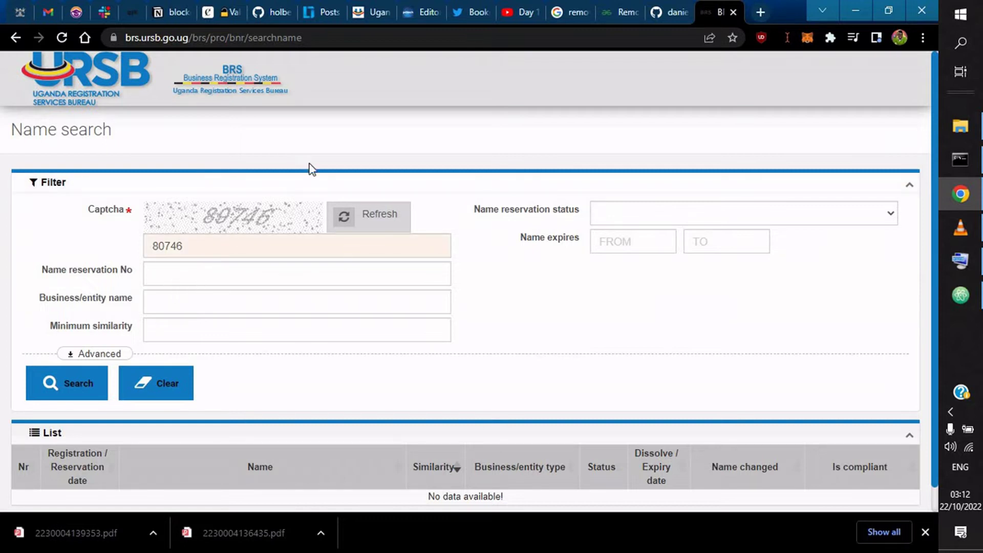
pyautogui.click(165, 304)
pyautogui.write('ebenezer')
pyautogui.click(74, 387)
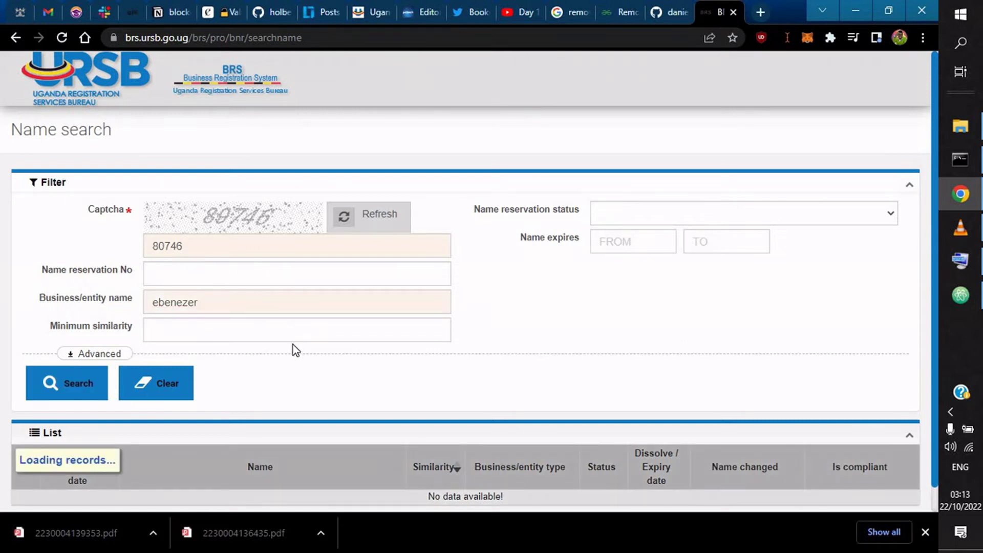
# Step: Scroll through the ebenezer results, such as EBENEZER LTD and EBENEZER RETAIL, all Registered
pyautogui.scroll(-1, 293, 345)
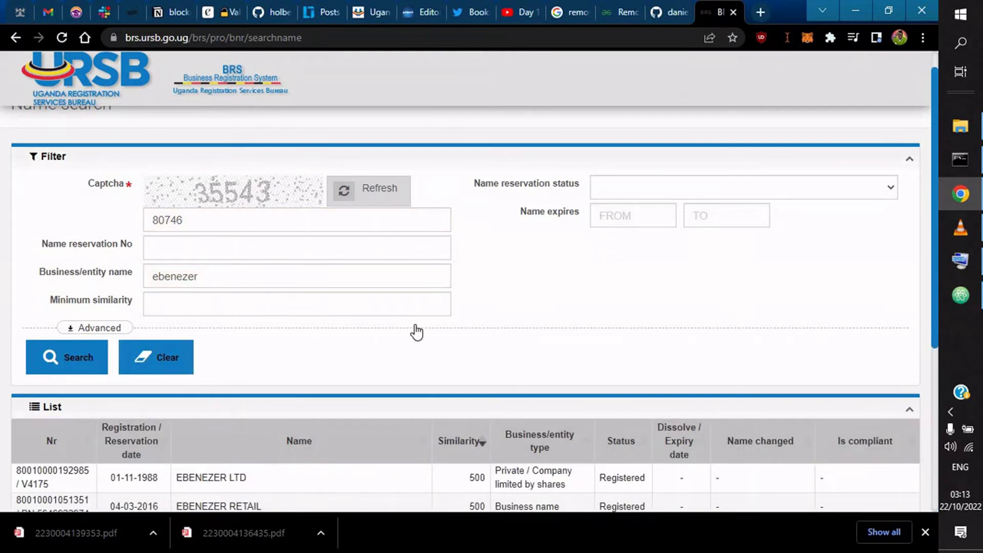
pyautogui.scroll(-1, 404, 327)
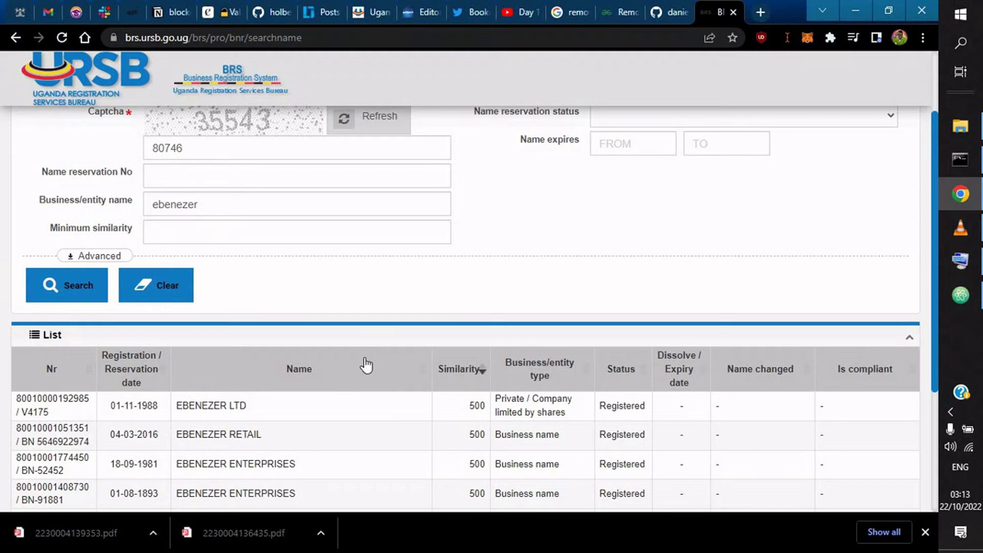
pyautogui.scroll(-4, 364, 364)
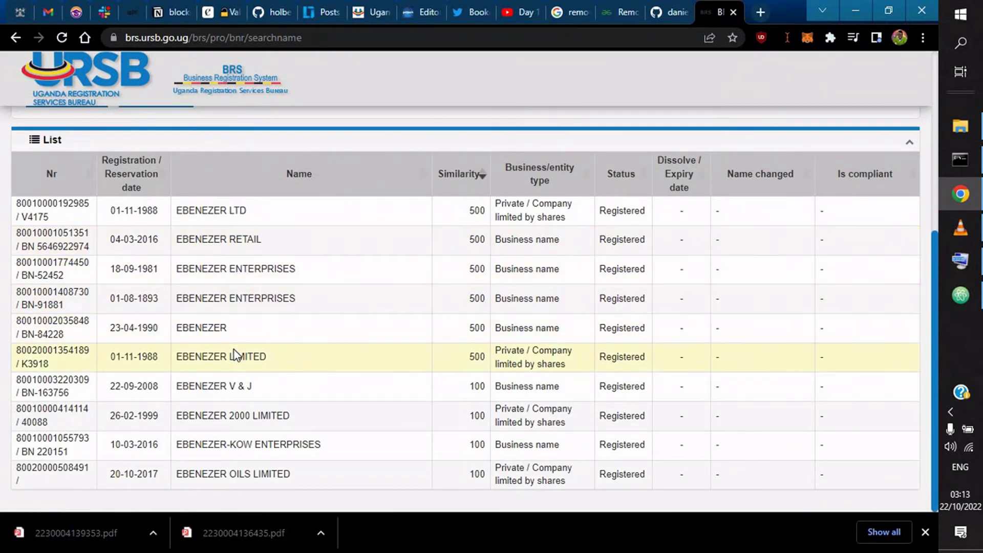
pyautogui.moveTo(169, 361); pyautogui.dragTo(276, 364)
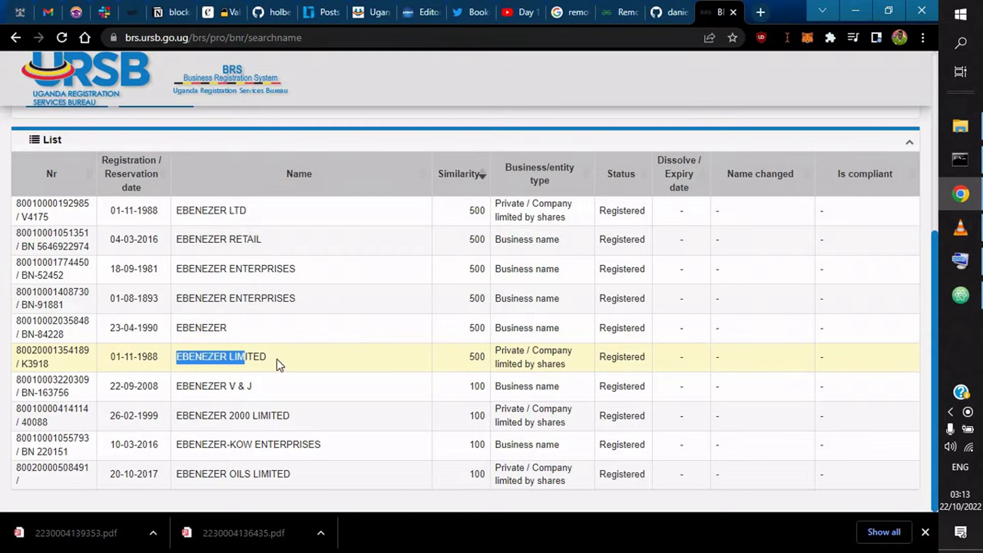
pyautogui.moveTo(172, 332); pyautogui.dragTo(340, 331)
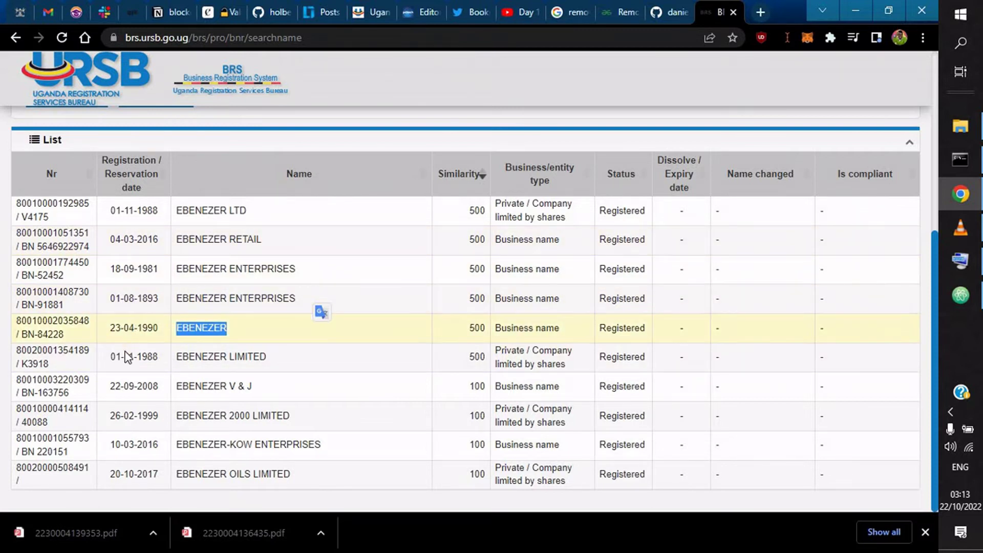
pyautogui.click(113, 298)
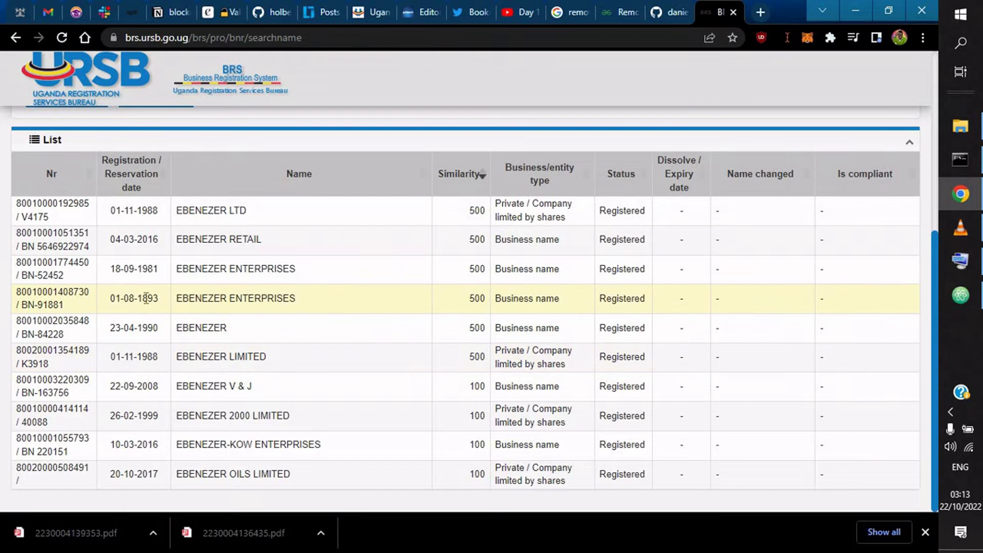
pyautogui.moveTo(166, 303); pyautogui.dragTo(95, 309)
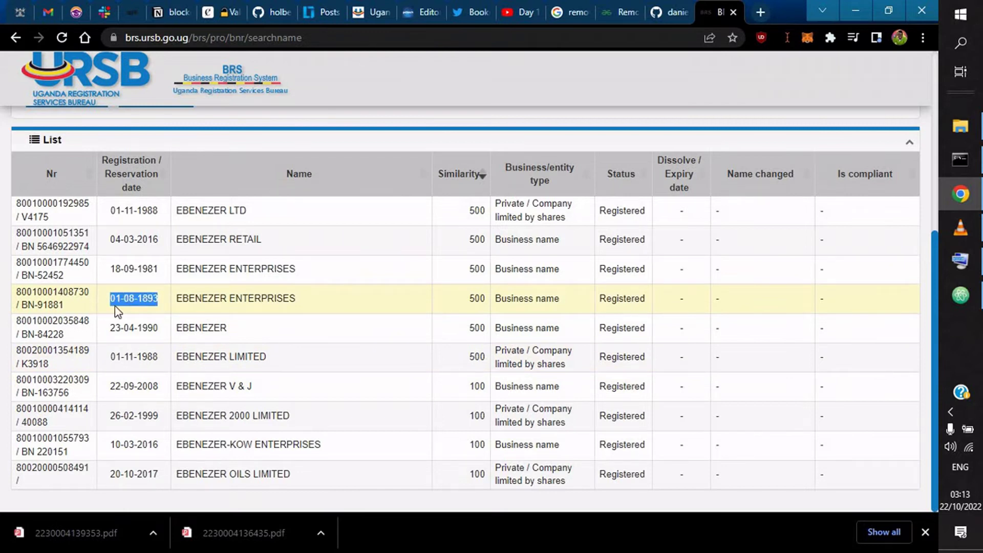
pyautogui.moveTo(180, 298); pyautogui.dragTo(276, 298)
pyautogui.click(307, 308)
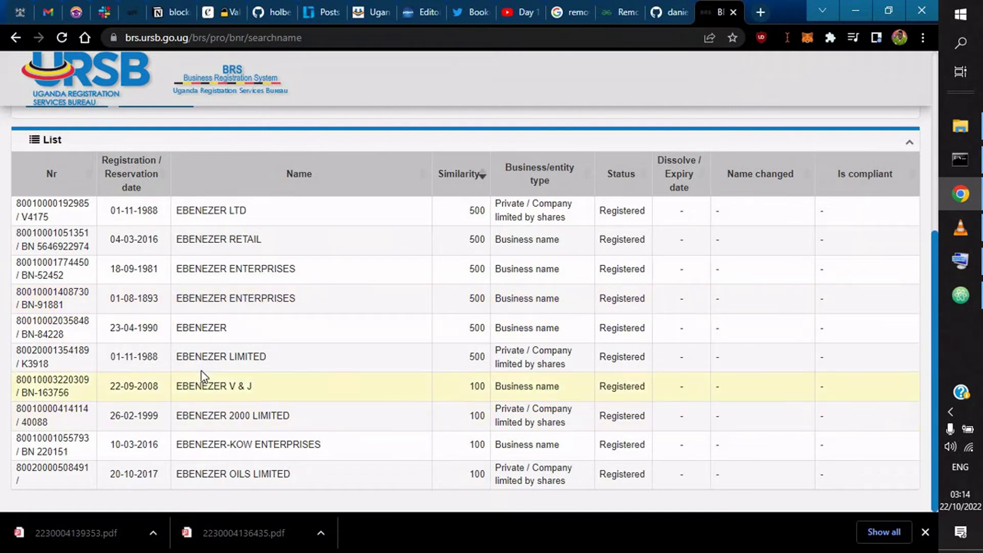
pyautogui.moveTo(323, 306); pyautogui.dragTo(217, 311)
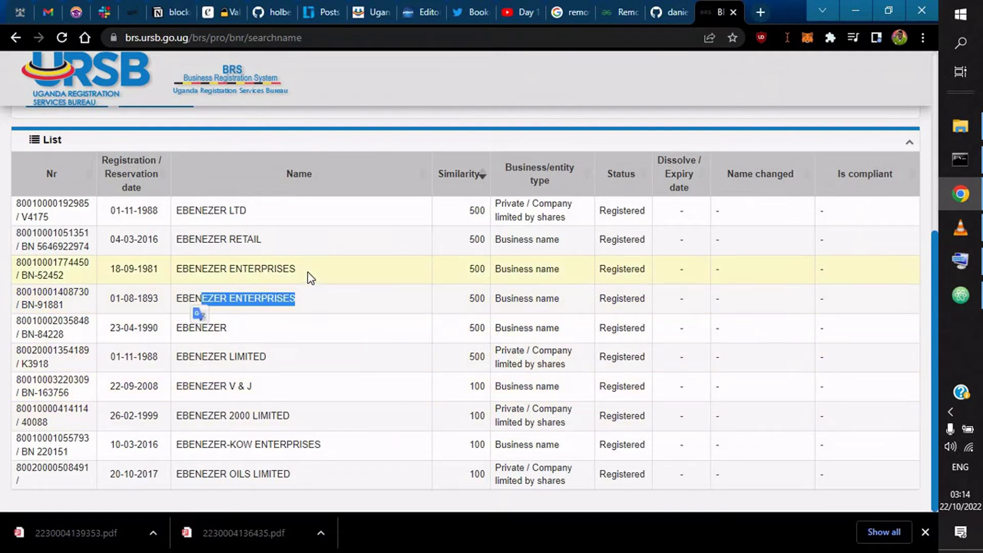
pyautogui.moveTo(308, 277); pyautogui.dragTo(185, 295)
pyautogui.click(190, 300)
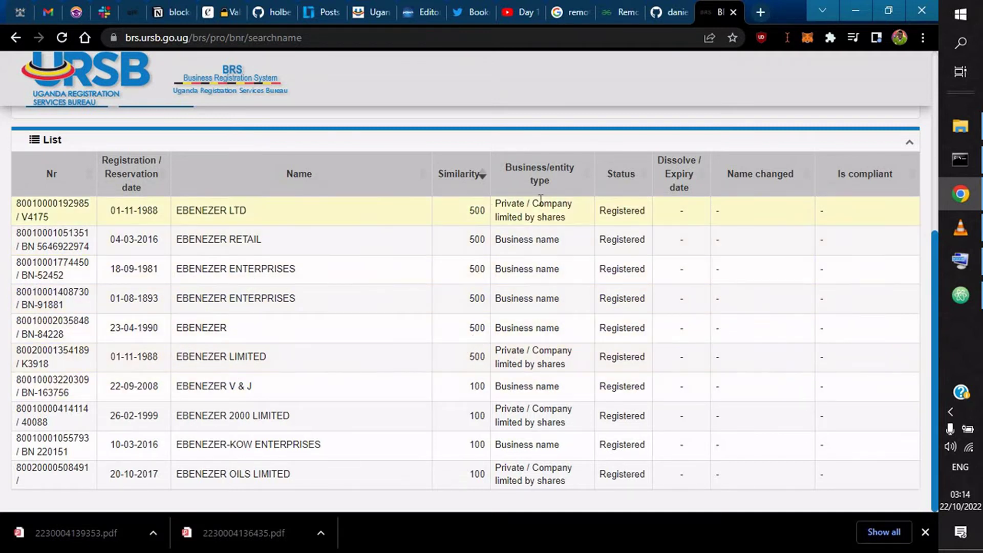
pyautogui.moveTo(496, 241); pyautogui.dragTo(571, 249)
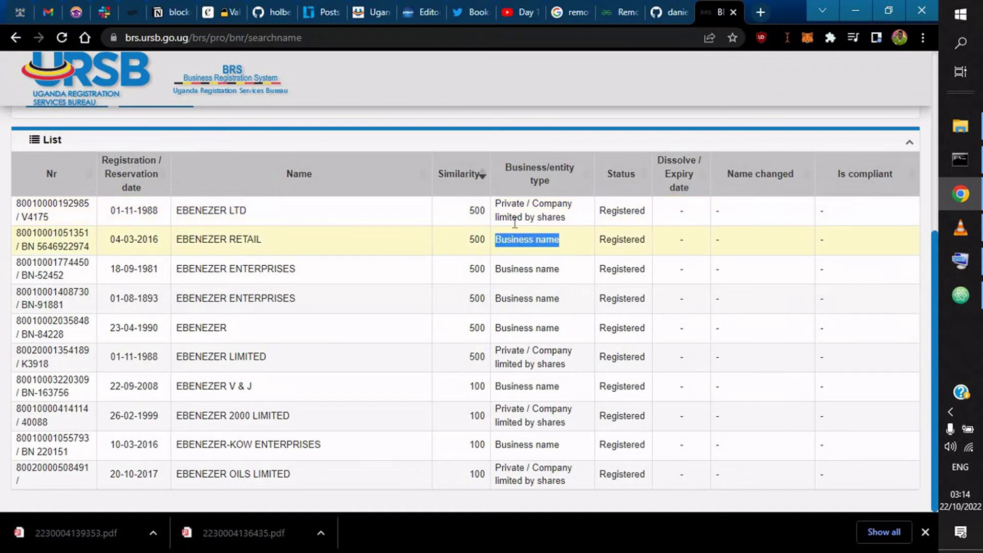
pyautogui.moveTo(546, 218); pyautogui.dragTo(501, 203)
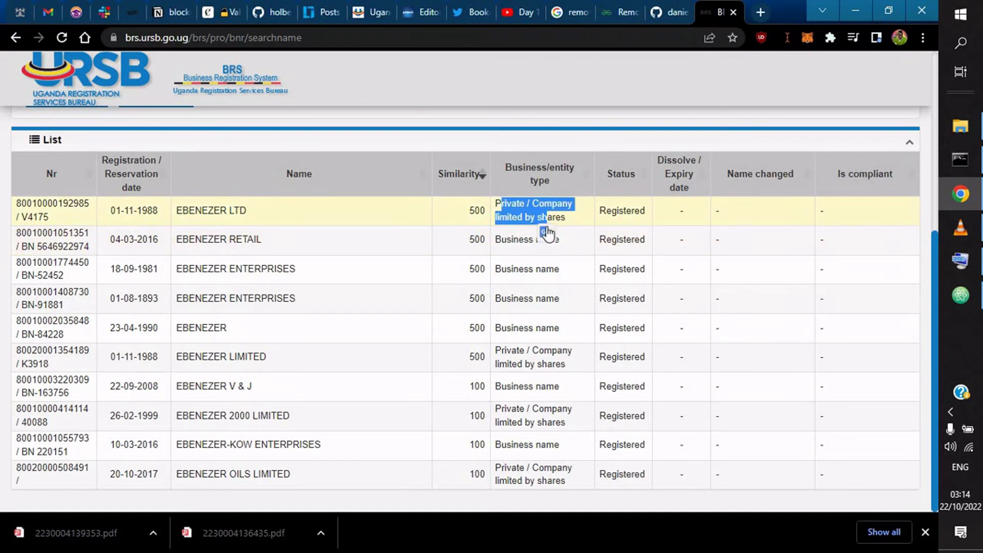
pyautogui.moveTo(501, 351); pyautogui.dragTo(566, 365)
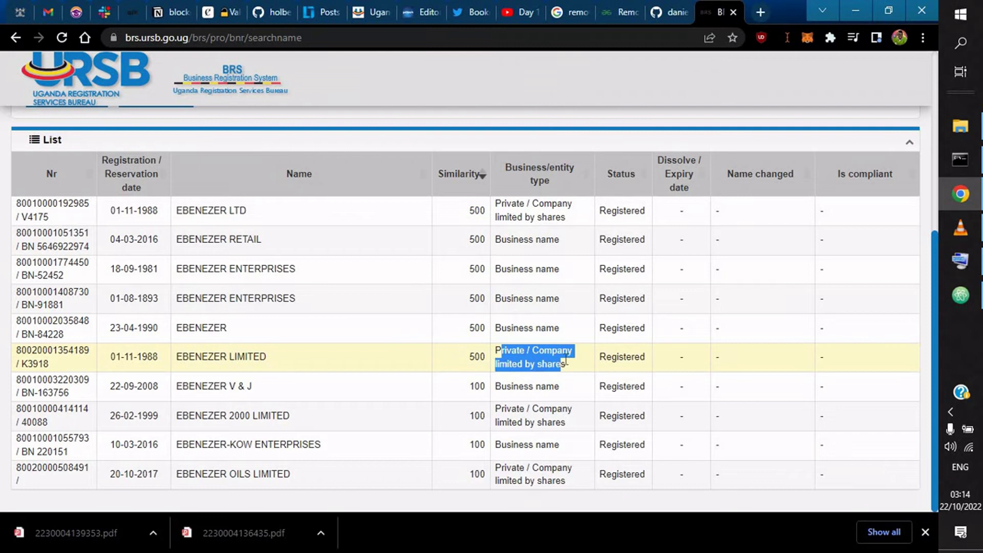
pyautogui.tripleClick(563, 451)
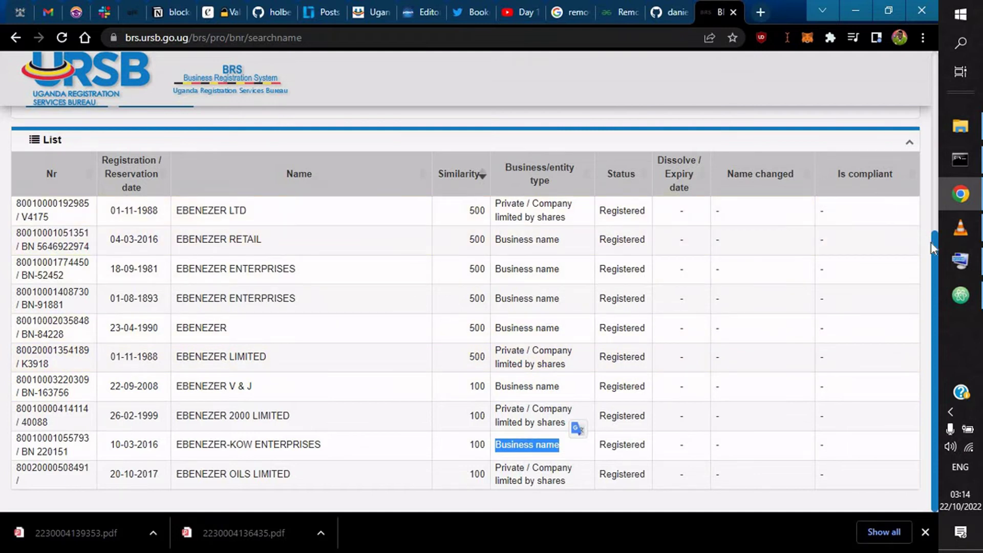
pyautogui.scroll(2, 933, 237)
pyautogui.scroll(-2, 935, 301)
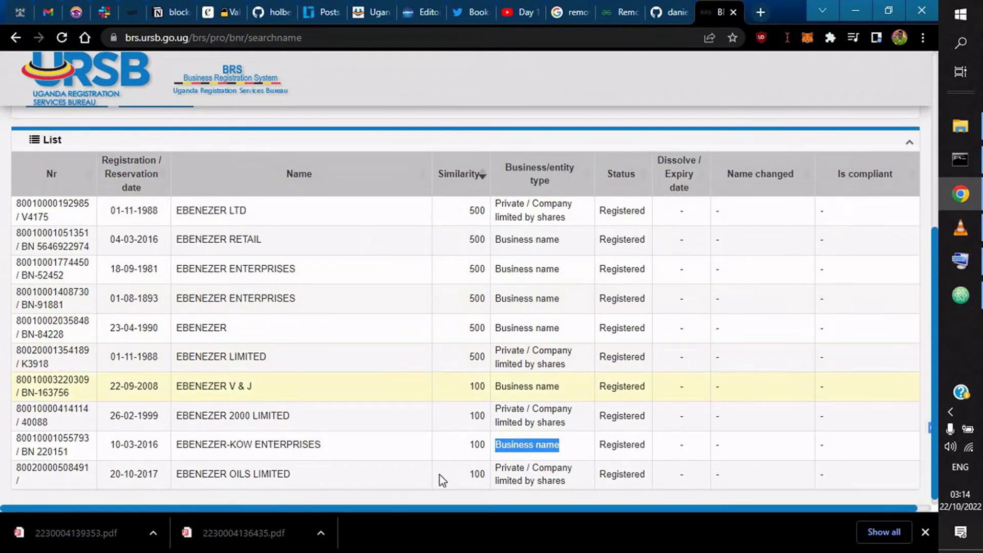
pyautogui.scroll(-1, 389, 462)
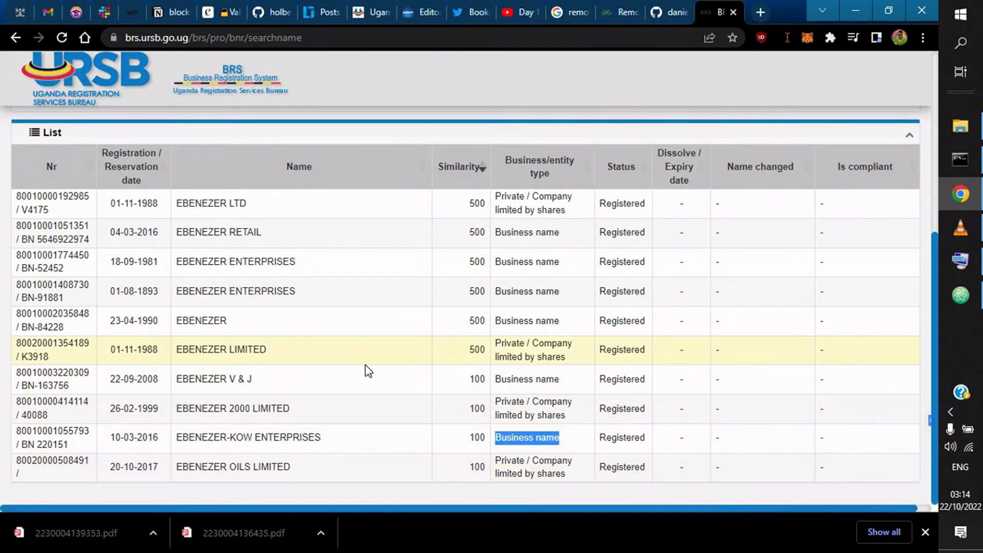
pyautogui.moveTo(230, 466); pyautogui.dragTo(283, 467)
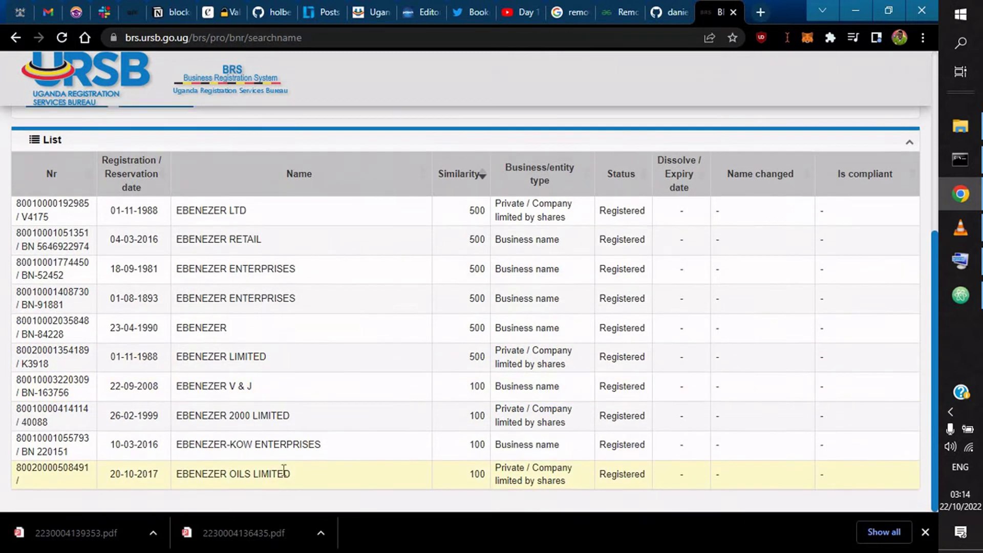
pyautogui.scroll(3, 354, 430)
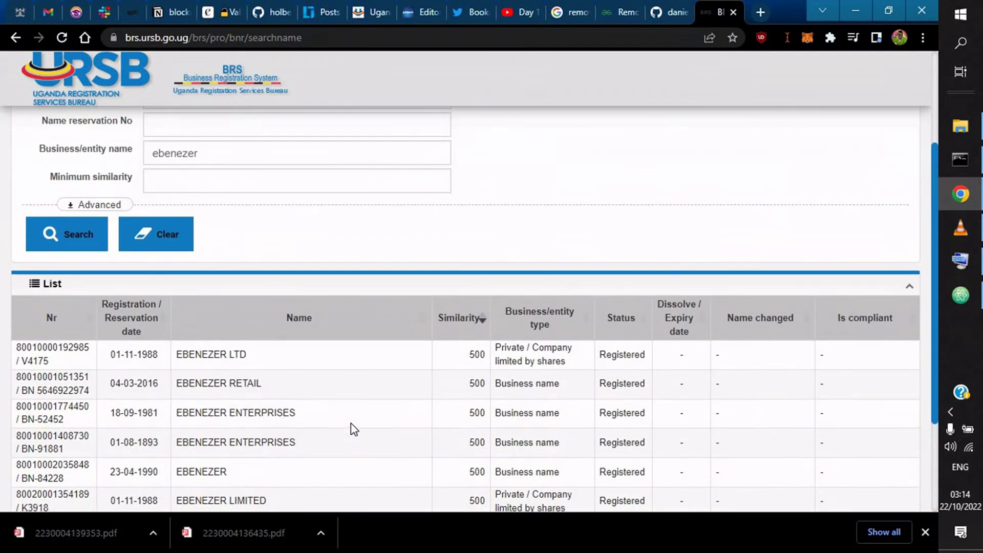
pyautogui.scroll(3, 349, 423)
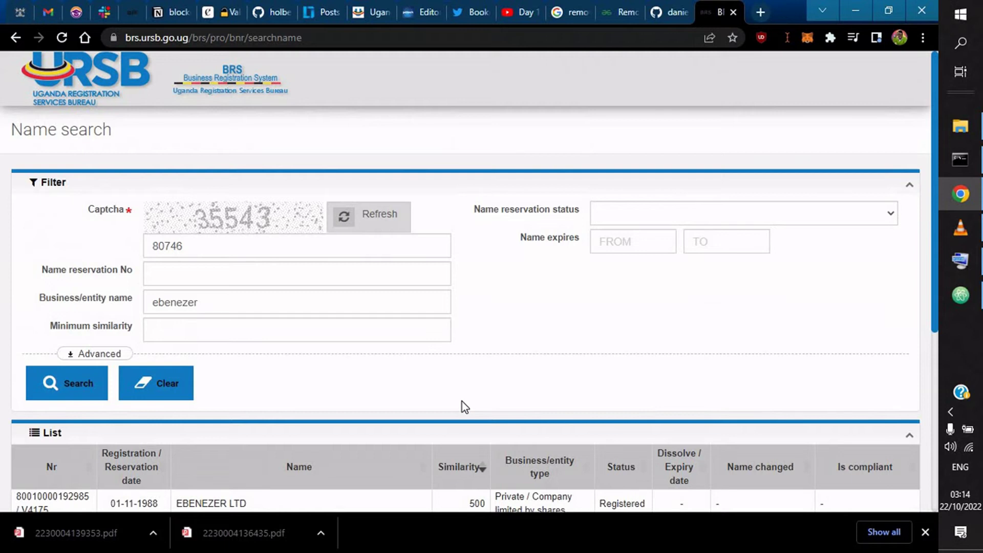
pyautogui.scroll(-4, 456, 401)
pyautogui.scroll(2, 460, 401)
pyautogui.scroll(2, 457, 401)
pyautogui.scroll(-6, 540, 361)
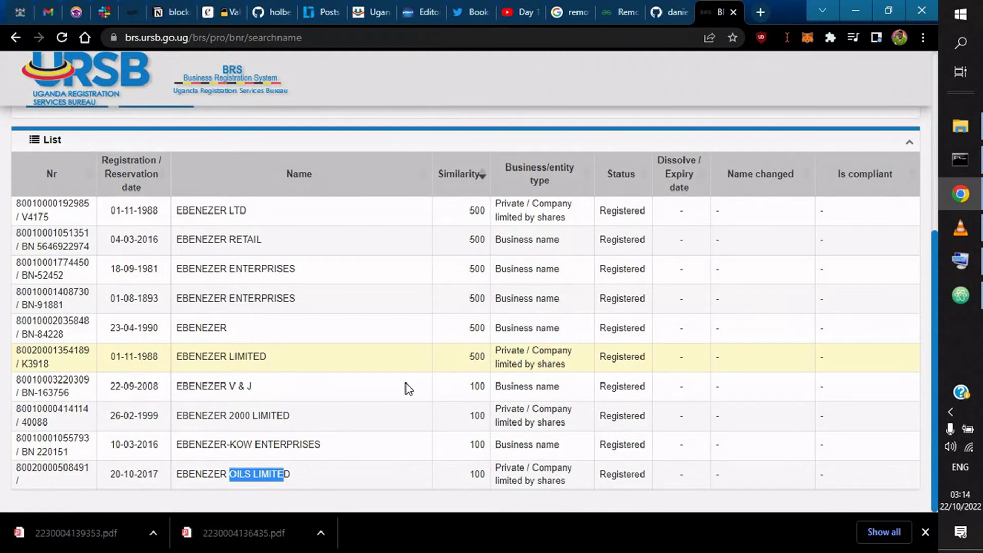
pyautogui.scroll(3, 210, 165)
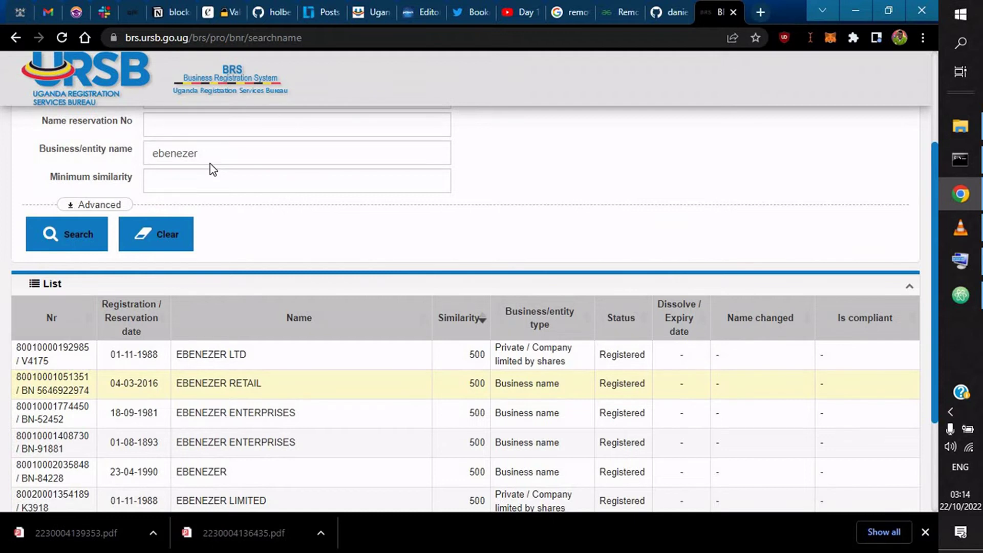
pyautogui.scroll(3, 212, 166)
# Step: Replace the search term 'ebenezer' with 'mpampe' and run the search
pyautogui.moveTo(151, 305); pyautogui.dragTo(206, 310)
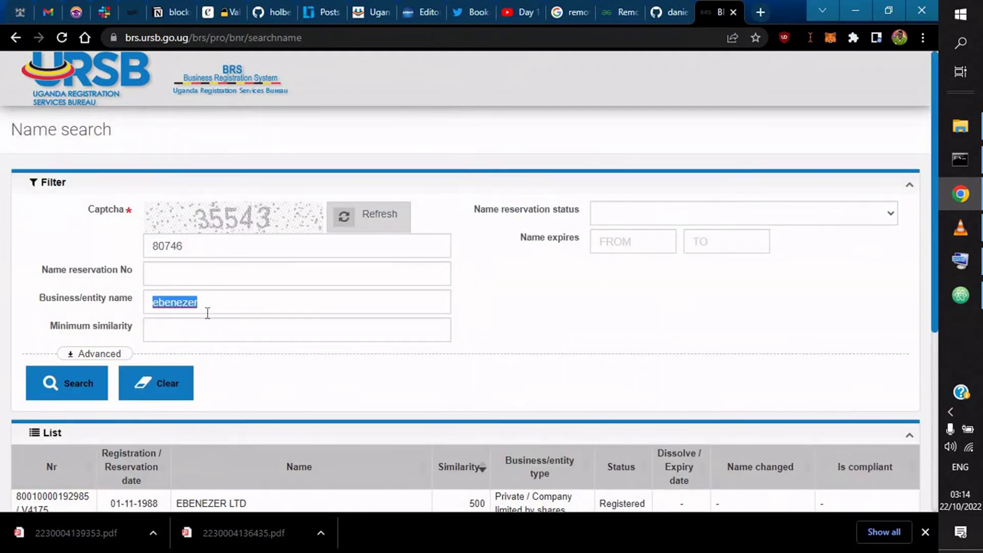
pyautogui.press('BackSpace')
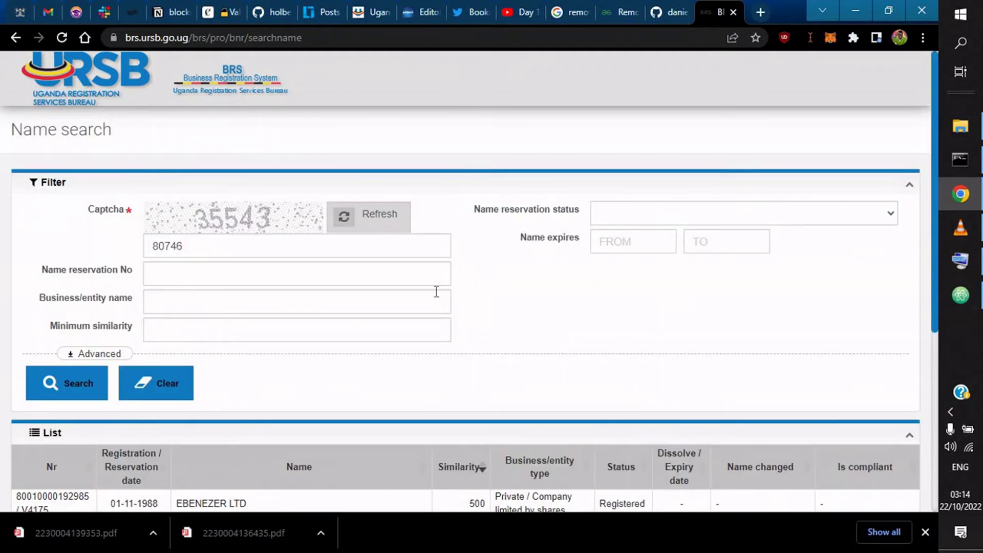
pyautogui.write('mpamp')
pyautogui.write('e')
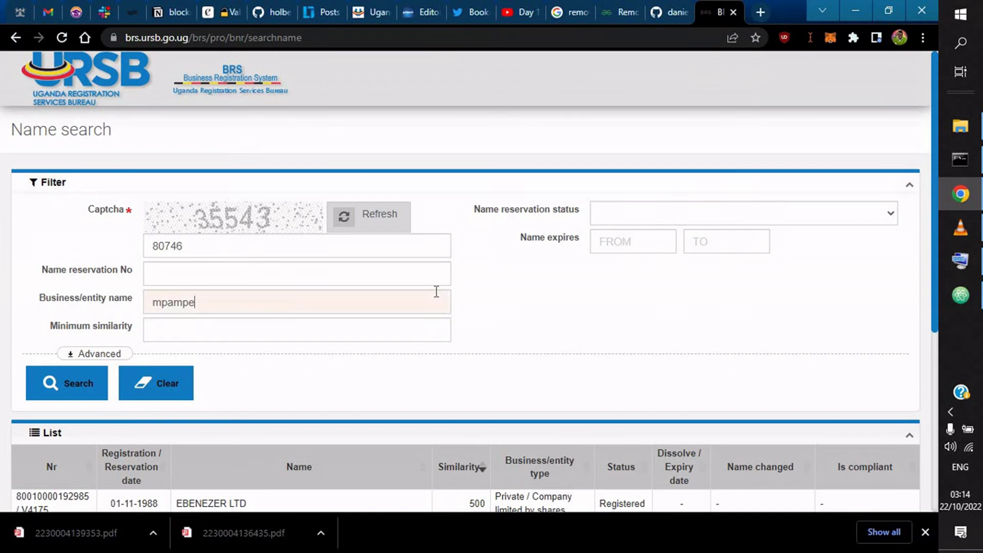
pyautogui.press('Return')
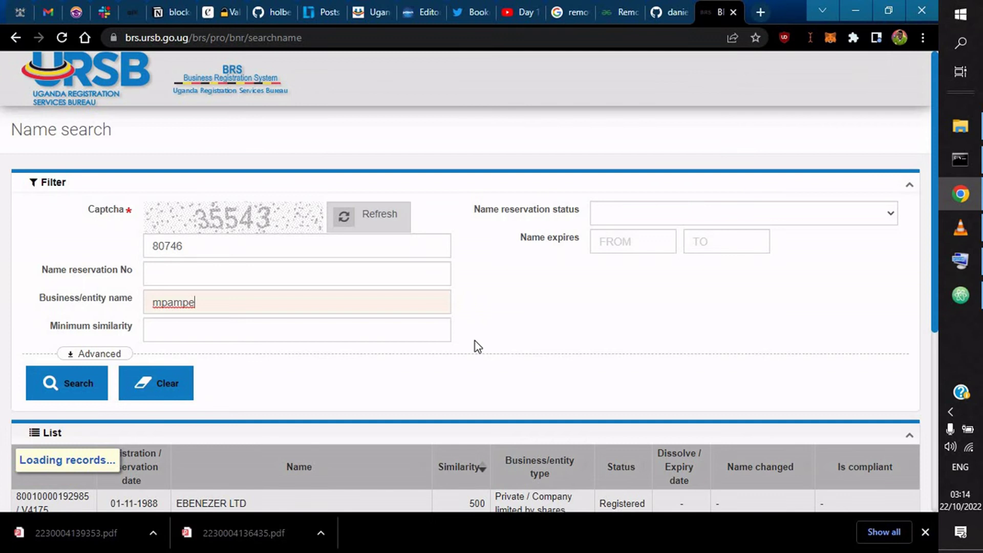
# Step: Scroll the mpampe results, led by MPAMPE DIGITAL SERVICES LIMITED reserved at similarity 100
pyautogui.scroll(-1, 183, 407)
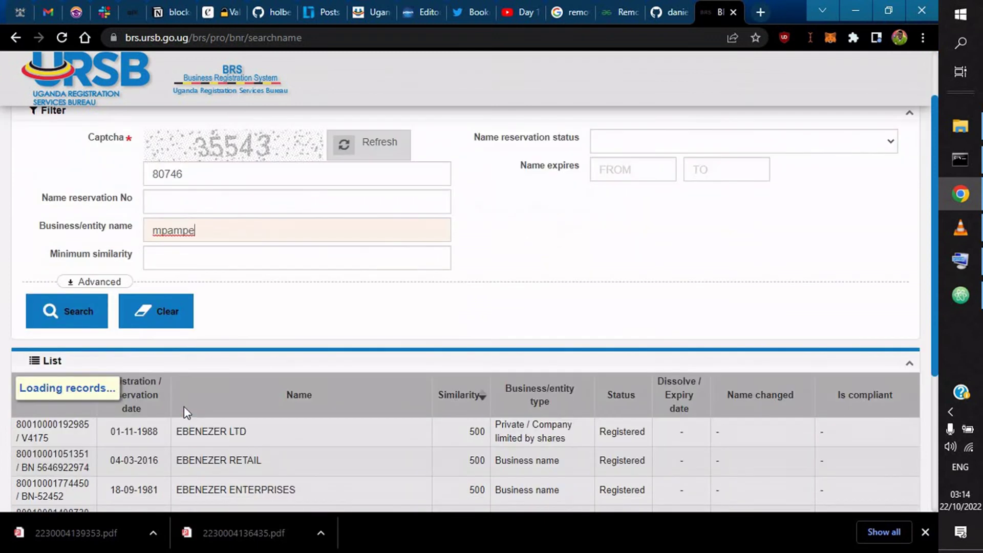
pyautogui.scroll(-2, 183, 406)
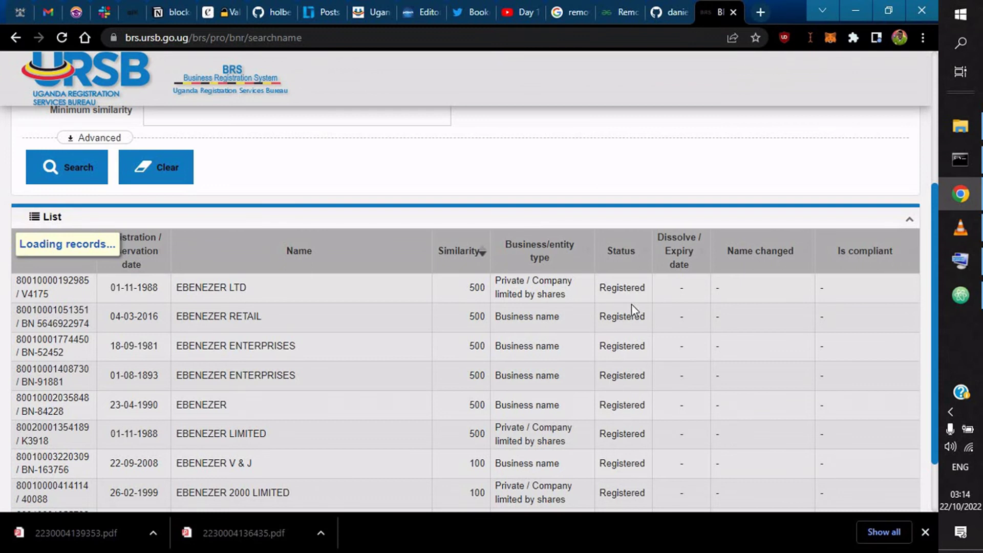
pyautogui.scroll(-1, 574, 390)
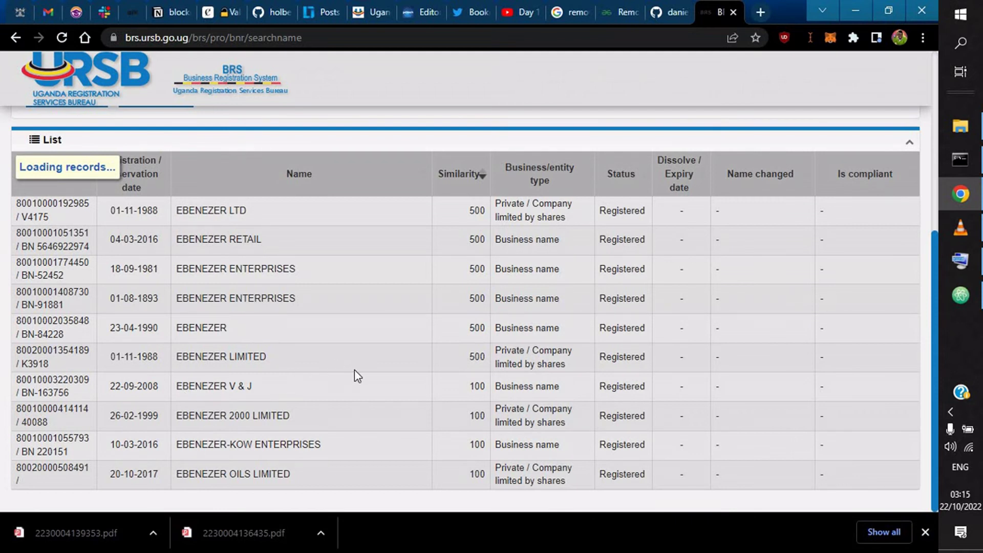
pyautogui.scroll(5, 355, 369)
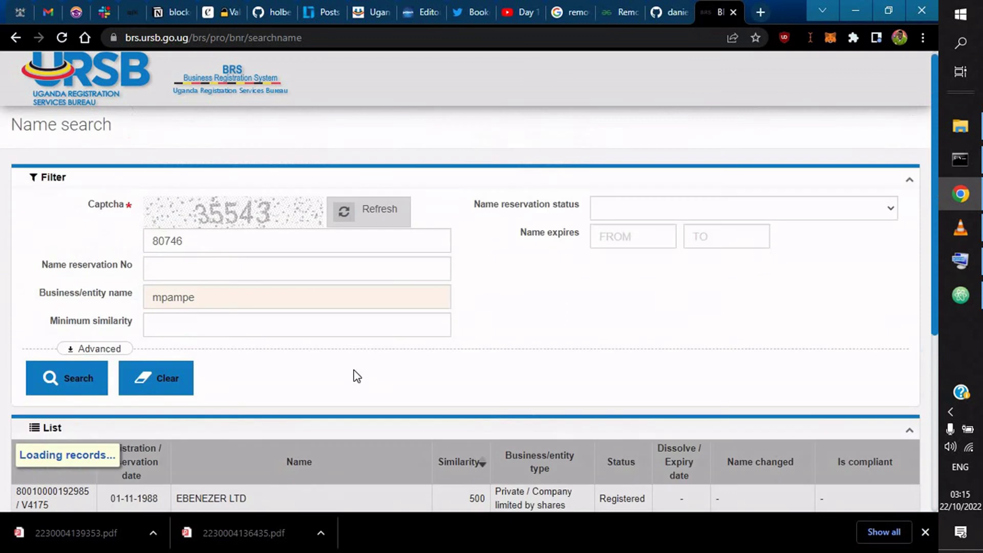
pyautogui.scroll(-3, 154, 404)
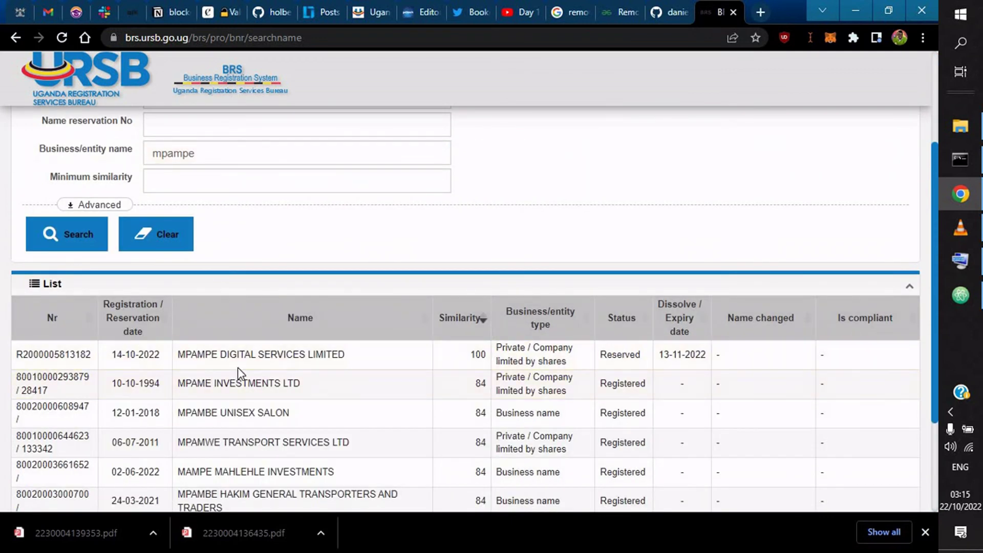
pyautogui.scroll(-2, 555, 404)
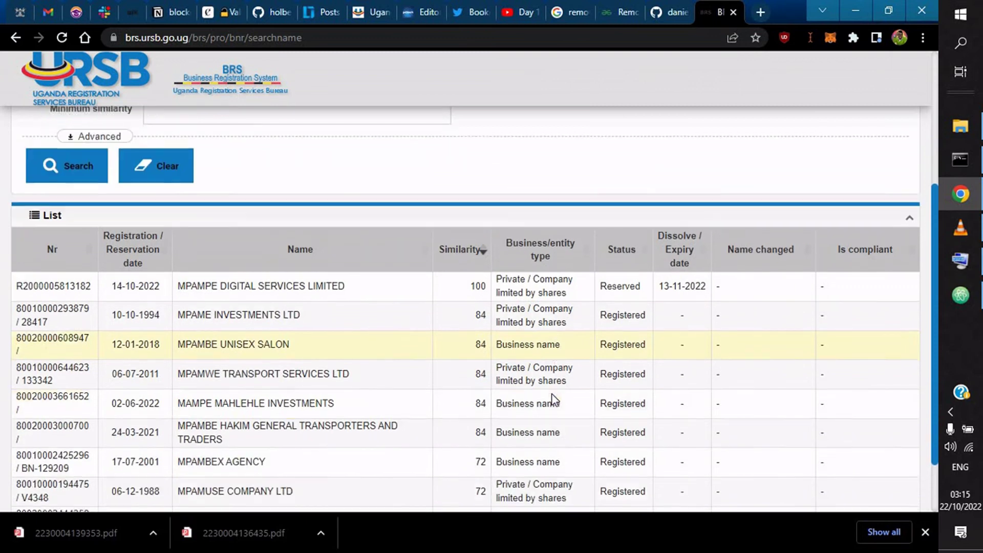
pyautogui.moveTo(665, 282); pyautogui.dragTo(707, 284)
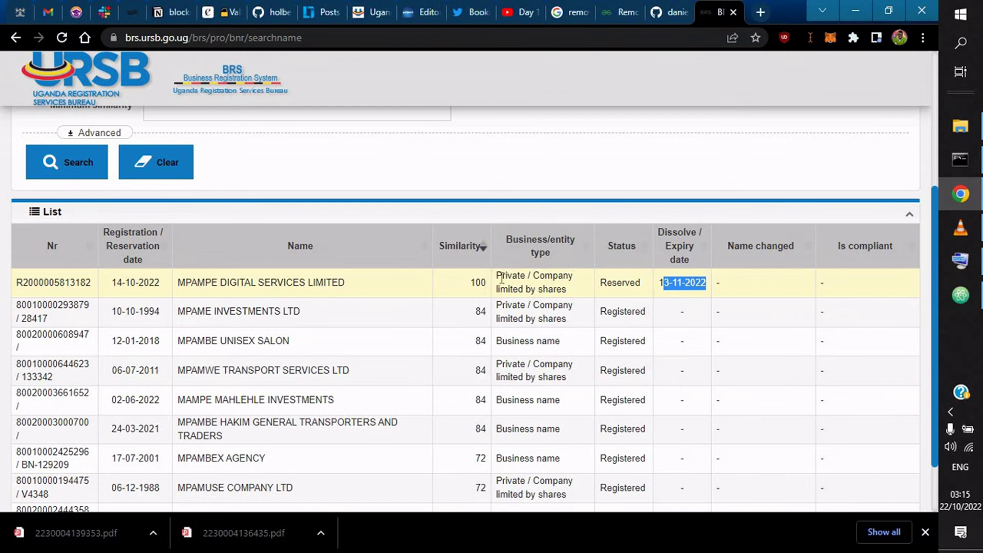
pyautogui.moveTo(497, 276); pyautogui.dragTo(574, 293)
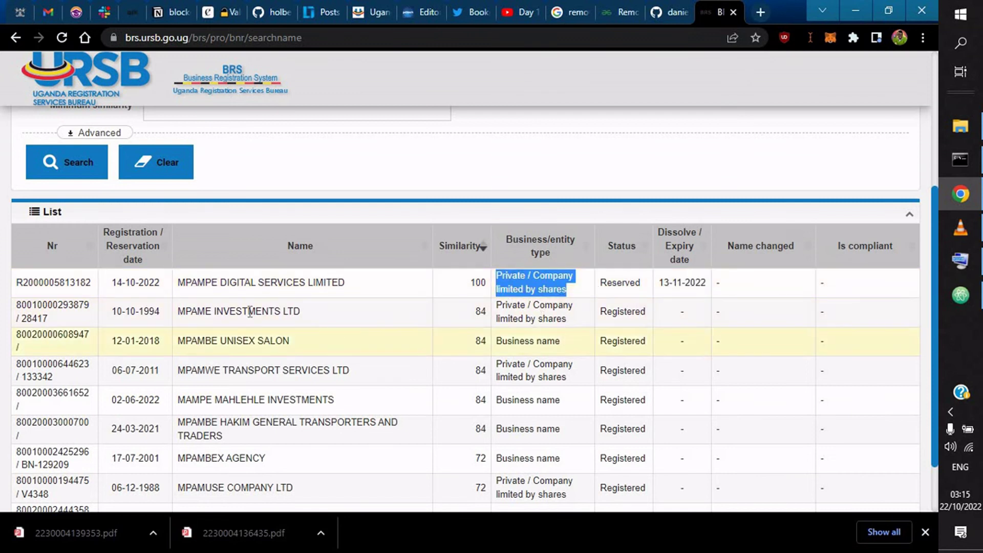
pyautogui.click(177, 282)
pyautogui.moveTo(291, 289); pyautogui.dragTo(348, 303)
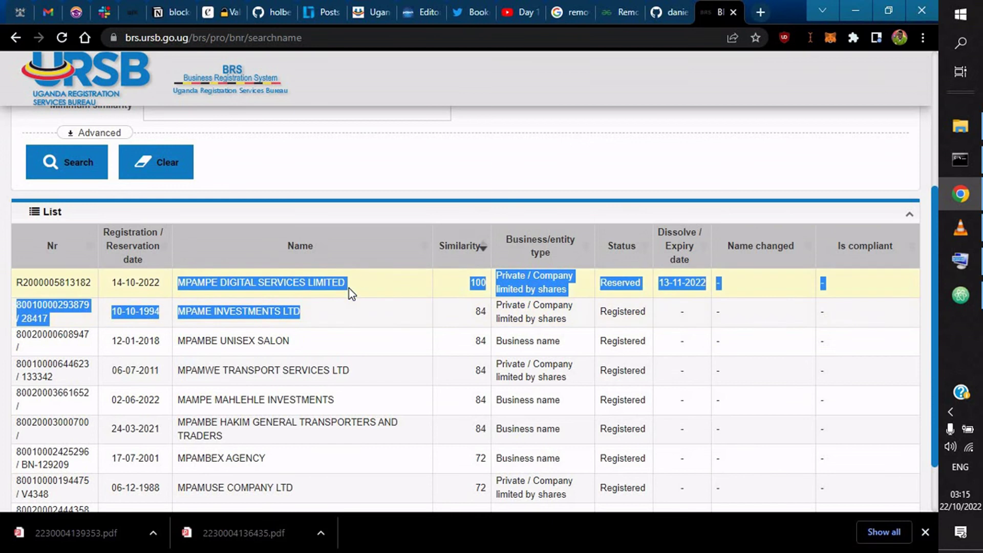
pyautogui.click(361, 295)
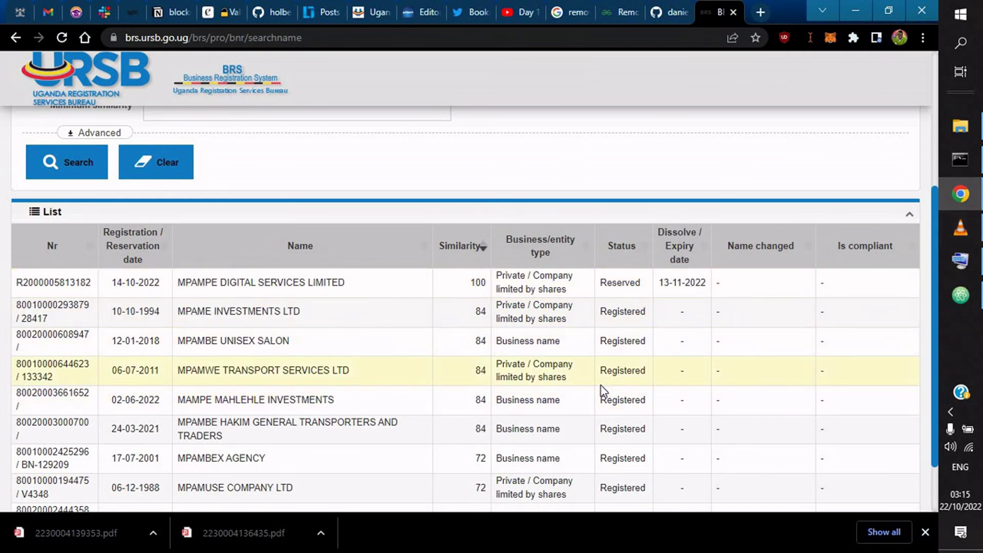
pyautogui.scroll(-2, 602, 381)
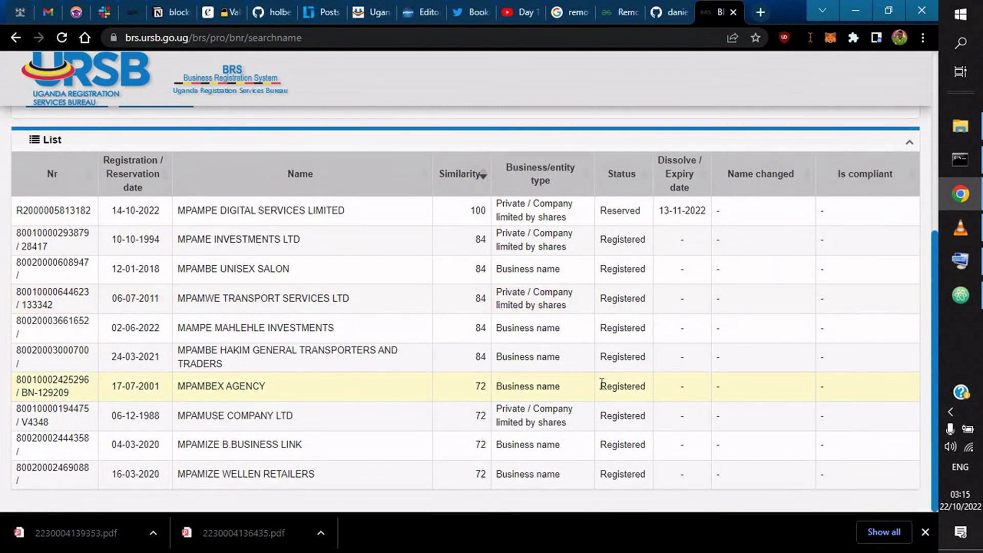
pyautogui.scroll(5, 503, 380)
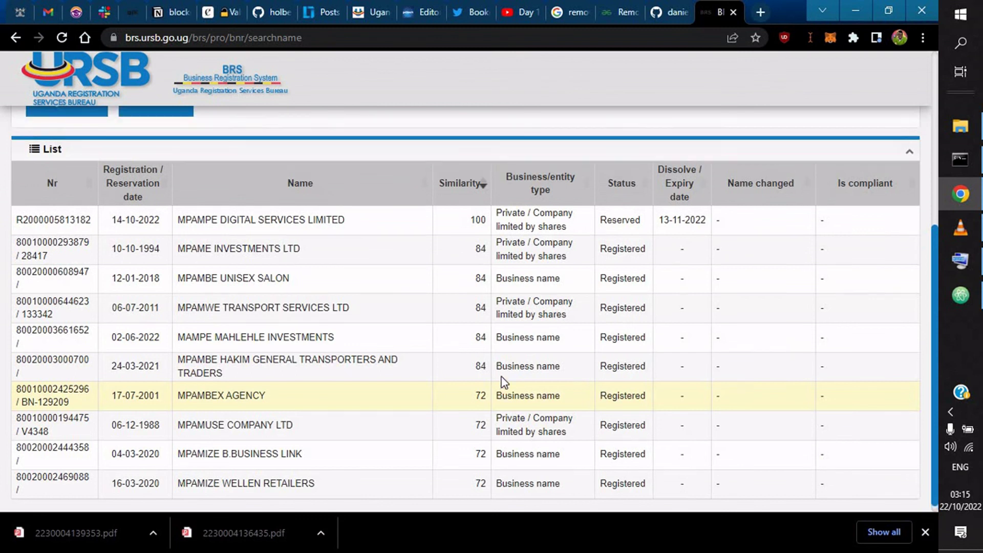